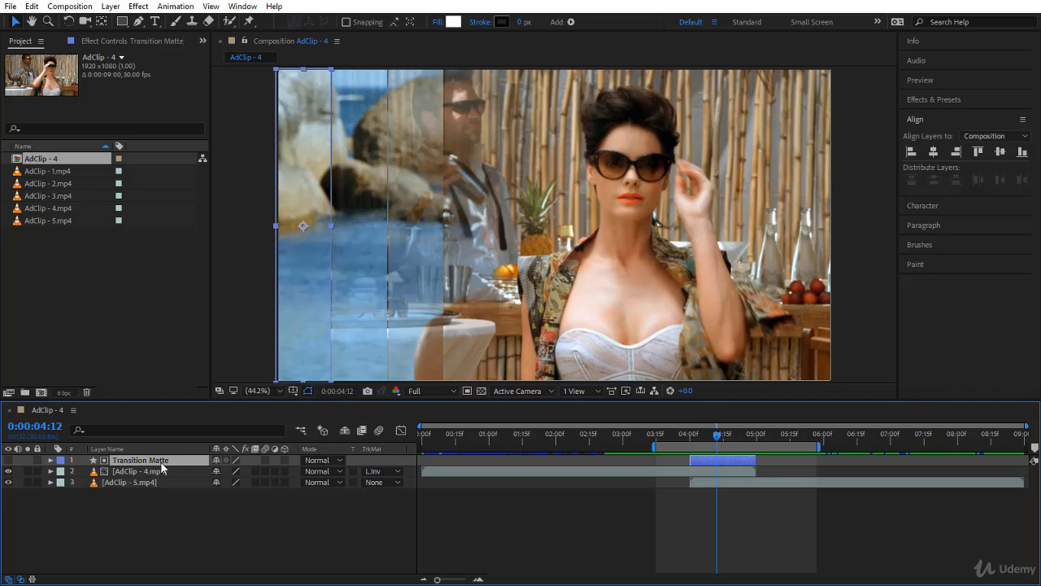
Pre-compose the Transition Matte layer into a new composition named Transition Matte, moving all attributes.
{"action": "right_click", "coordinate": [160, 461]}
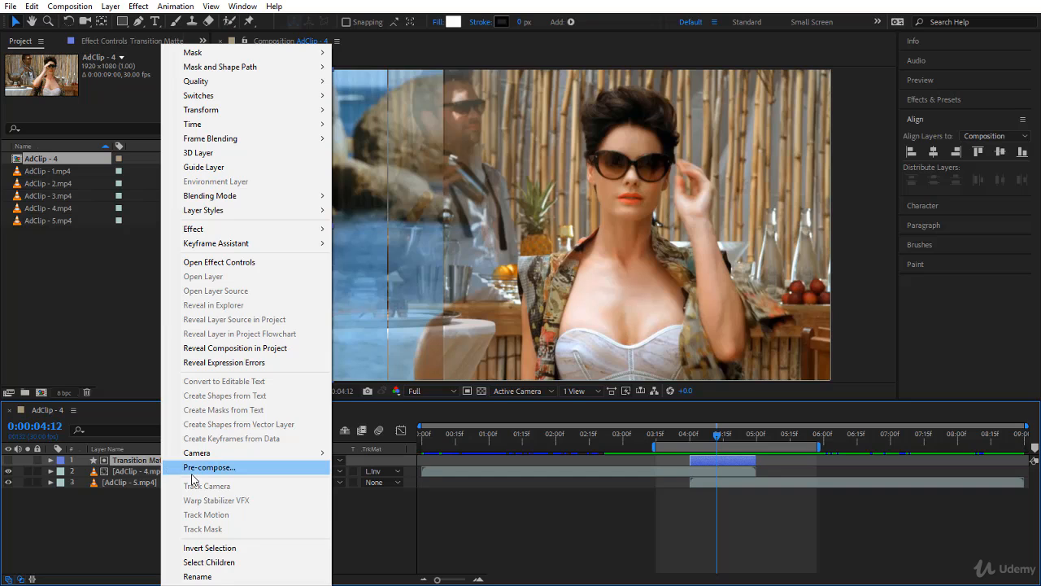
{"action": "left_click", "coordinate": [192, 471]}
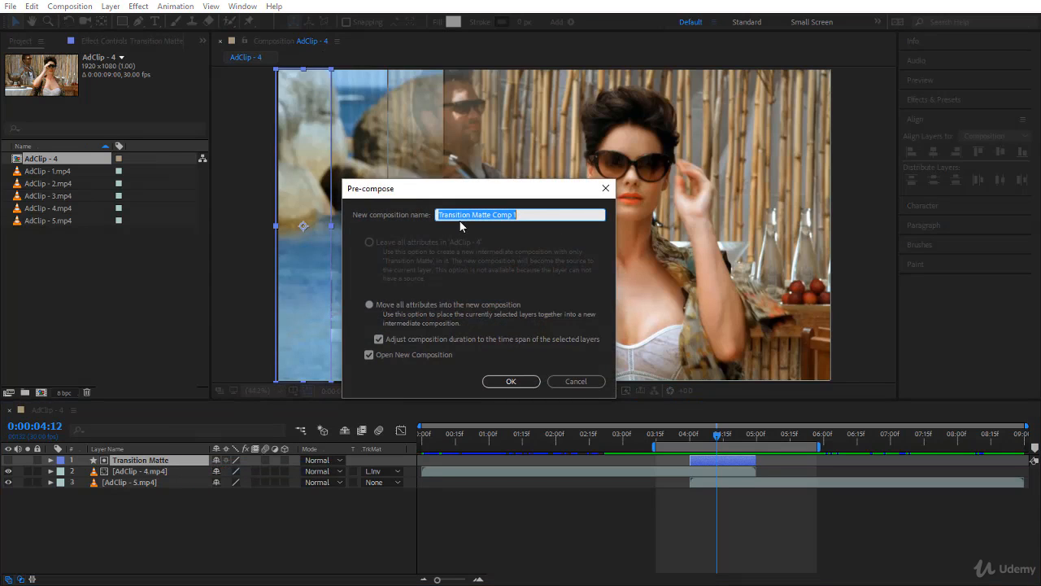
{"action": "left_click_drag", "start_coordinate": [492, 215], "coordinate": [570, 216]}
{"action": "key", "text": "BackSpace"}
{"action": "key", "text": "BackSpace"}
{"action": "left_click", "coordinate": [523, 380]}
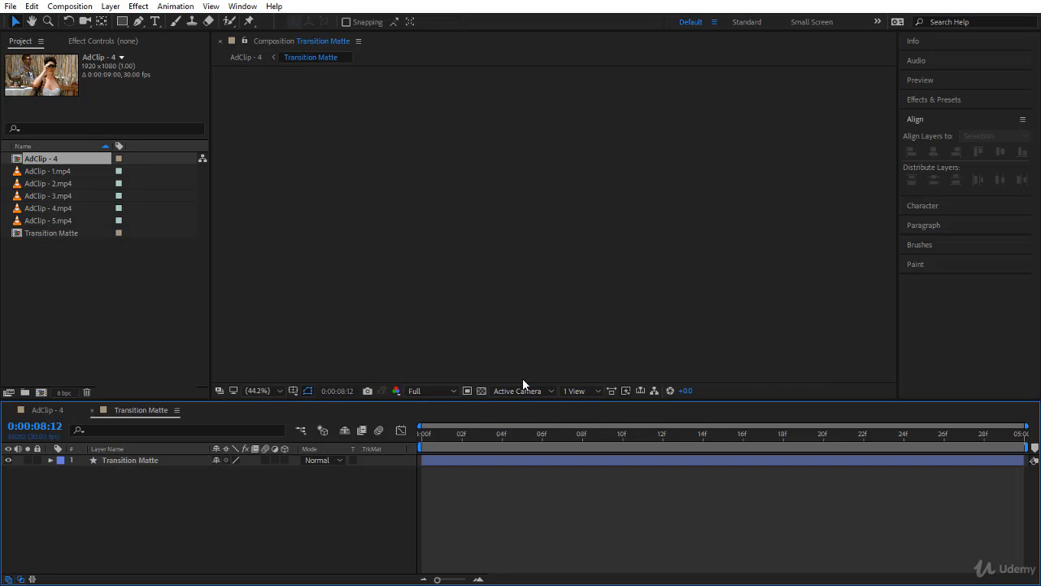
Play and scrub through the Transition Matte composition with the transparency grid shown to check the matte.
{"action": "left_click_drag", "start_coordinate": [467, 437], "coordinate": [408, 442]}
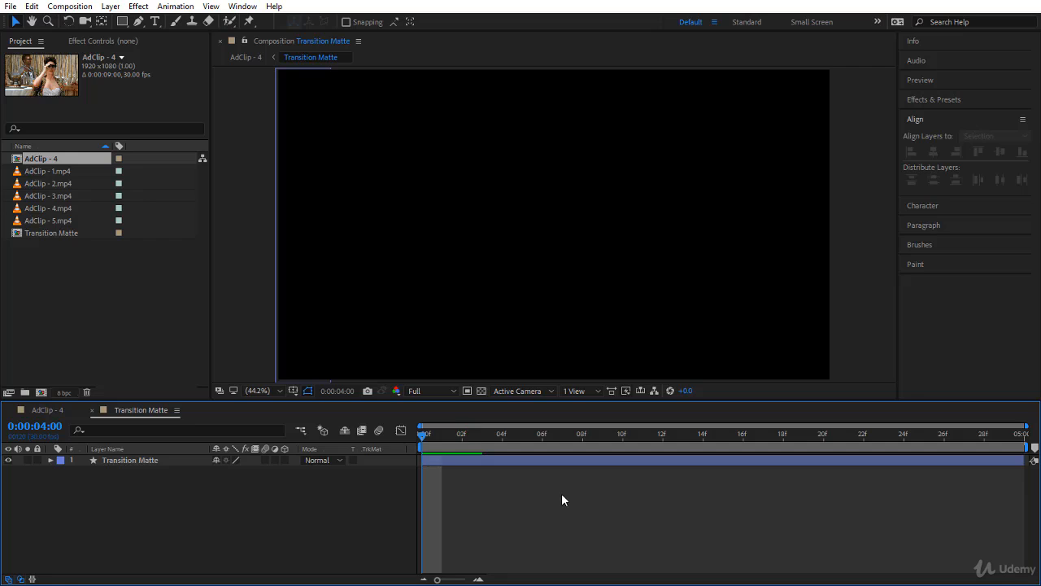
{"action": "key", "text": "space"}
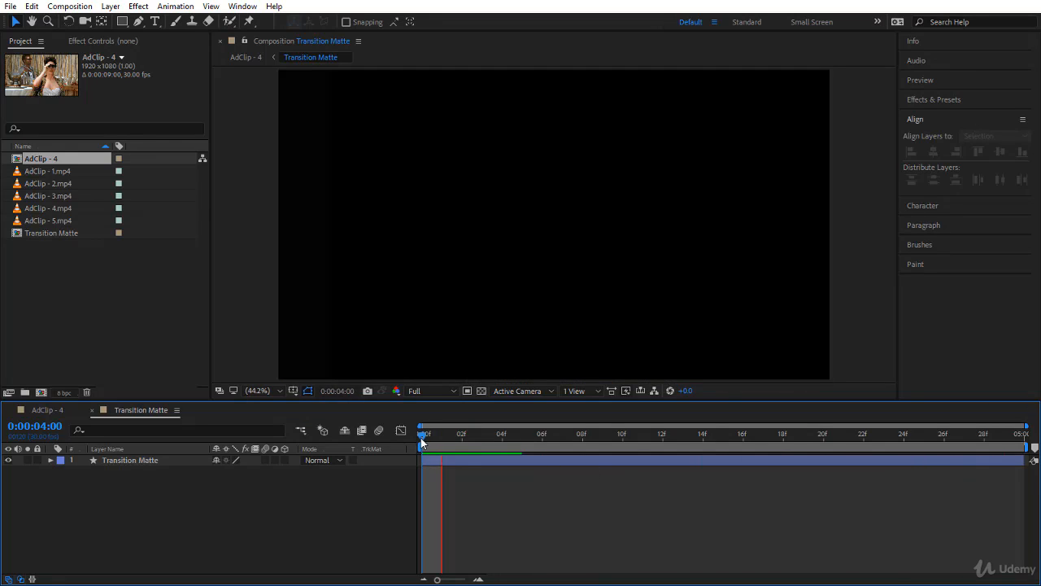
{"action": "left_click_drag", "start_coordinate": [420, 436], "coordinate": [471, 442]}
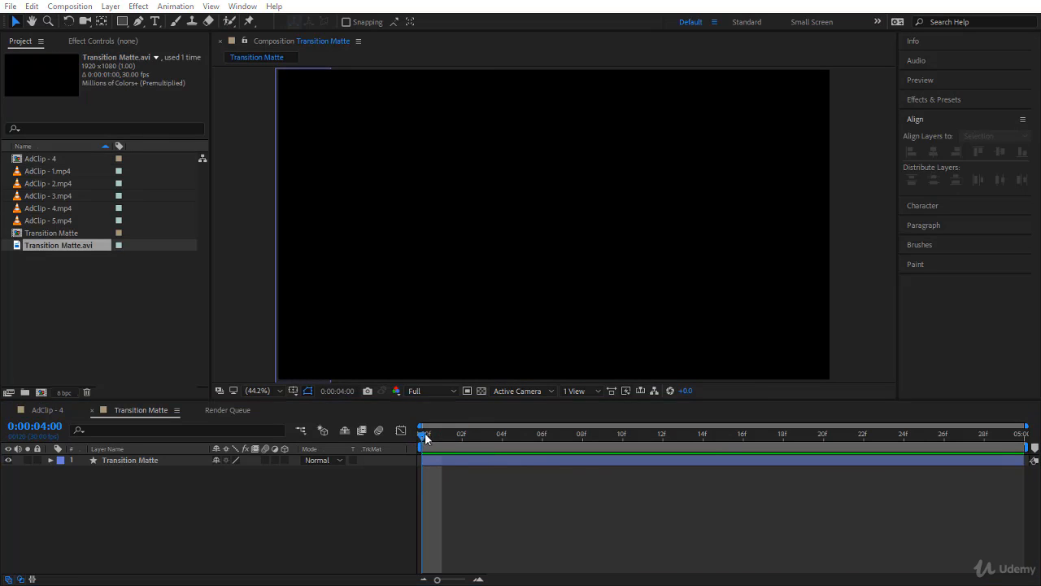
{"action": "left_click_drag", "start_coordinate": [423, 434], "coordinate": [403, 473]}
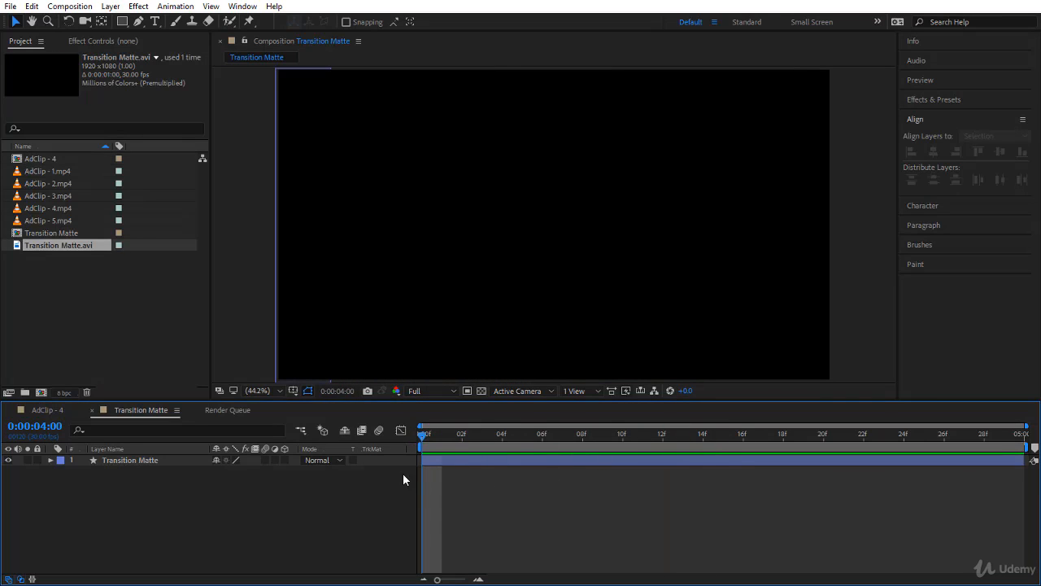
{"action": "left_click", "coordinate": [480, 392]}
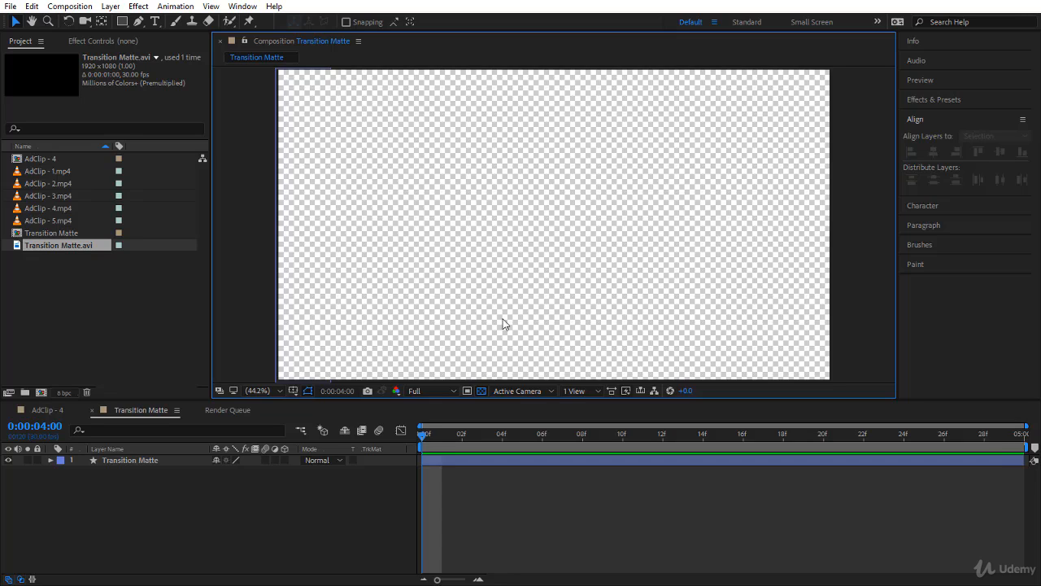
{"action": "left_click_drag", "start_coordinate": [420, 434], "coordinate": [1026, 493]}
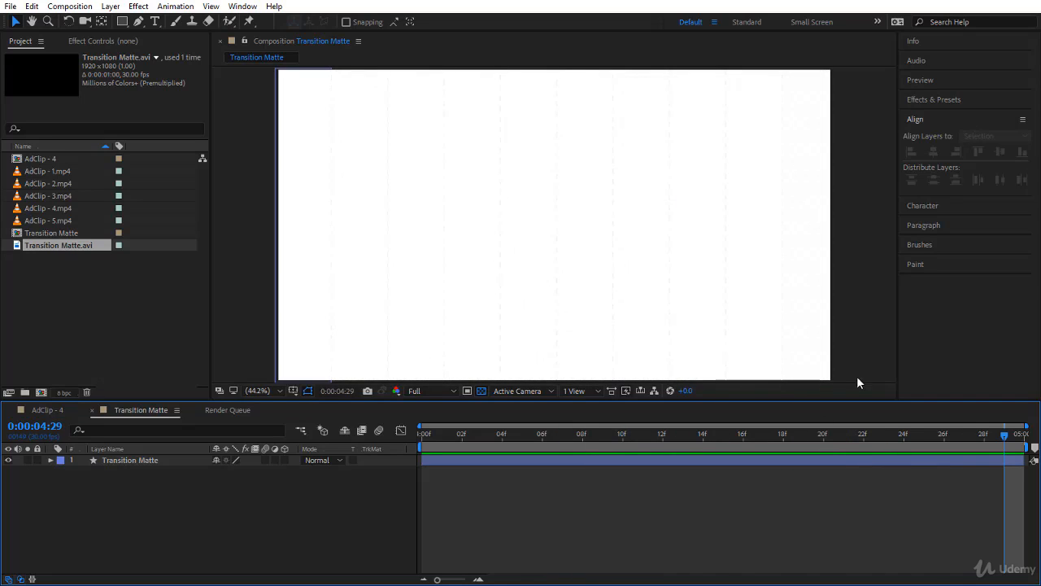
{"action": "left_click", "coordinate": [1007, 435]}
{"action": "left_click_drag", "start_coordinate": [1002, 437], "coordinate": [460, 479]}
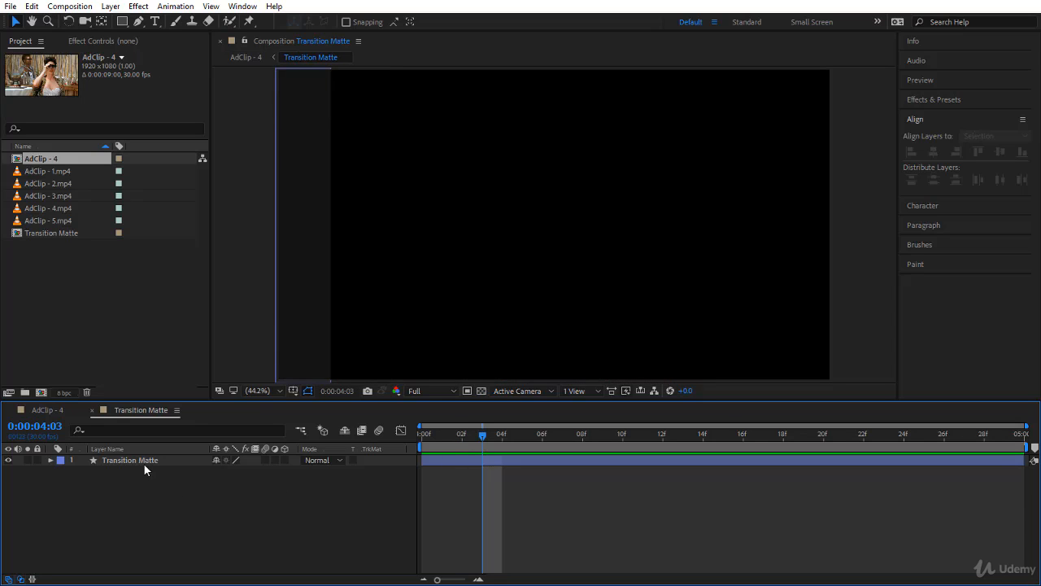
Add the Transition Matte composition to the render queue and review its render settings.
{"action": "left_click", "coordinate": [67, 412]}
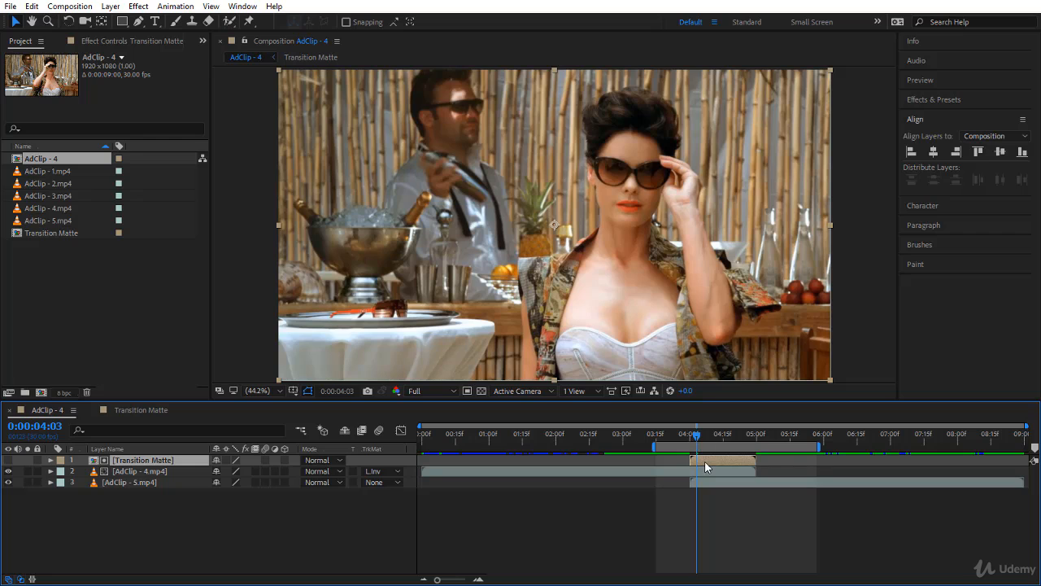
{"action": "left_click", "coordinate": [162, 412]}
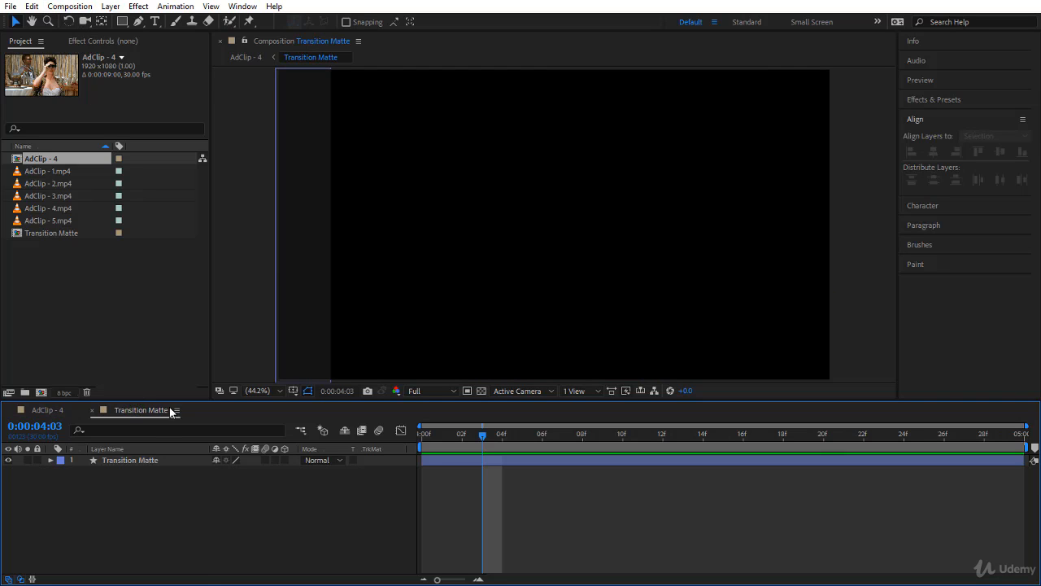
{"action": "left_click", "coordinate": [72, 8]}
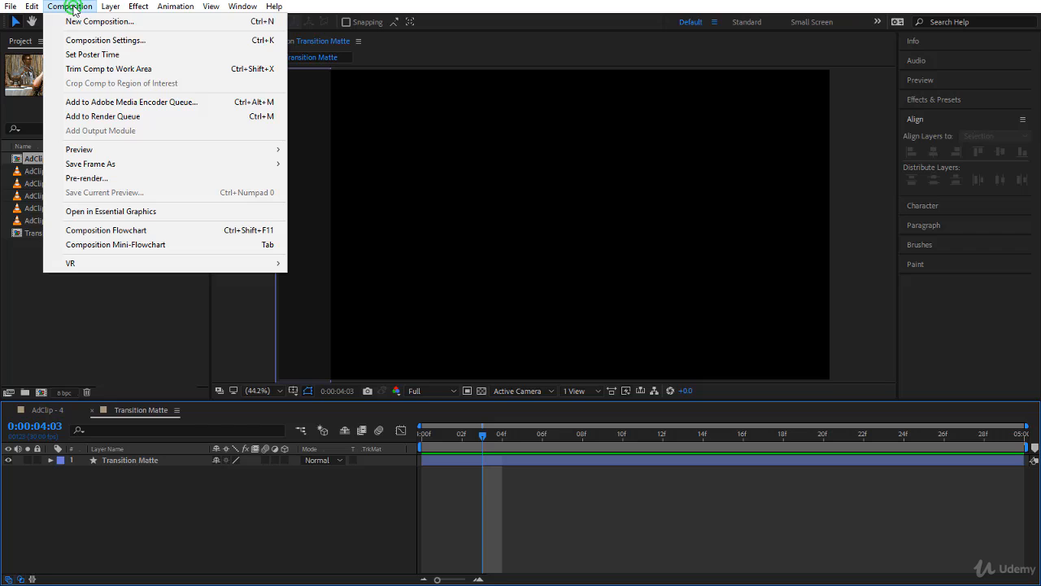
{"action": "left_click", "coordinate": [106, 116]}
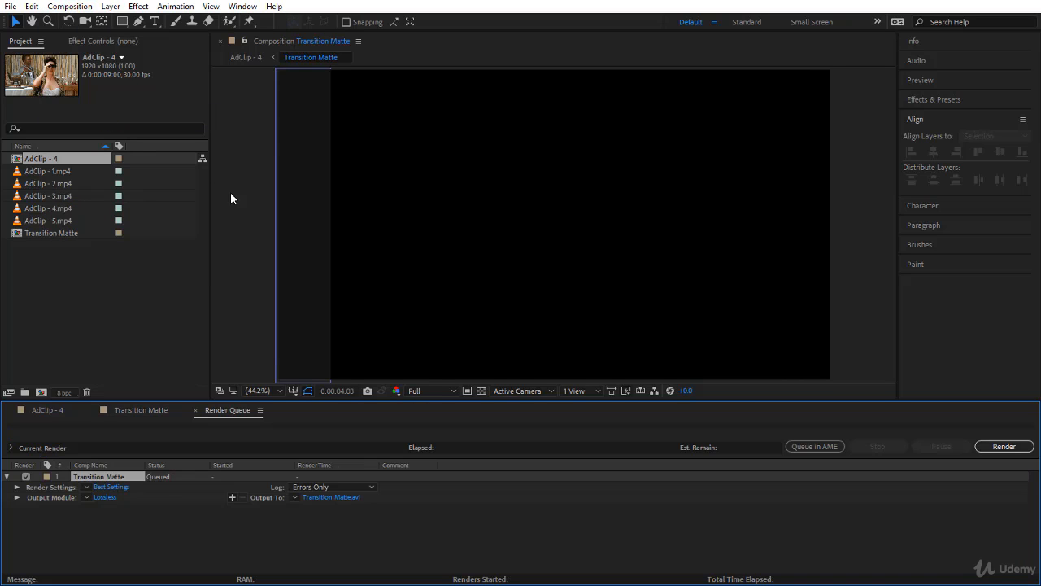
{"action": "left_click", "coordinate": [115, 487]}
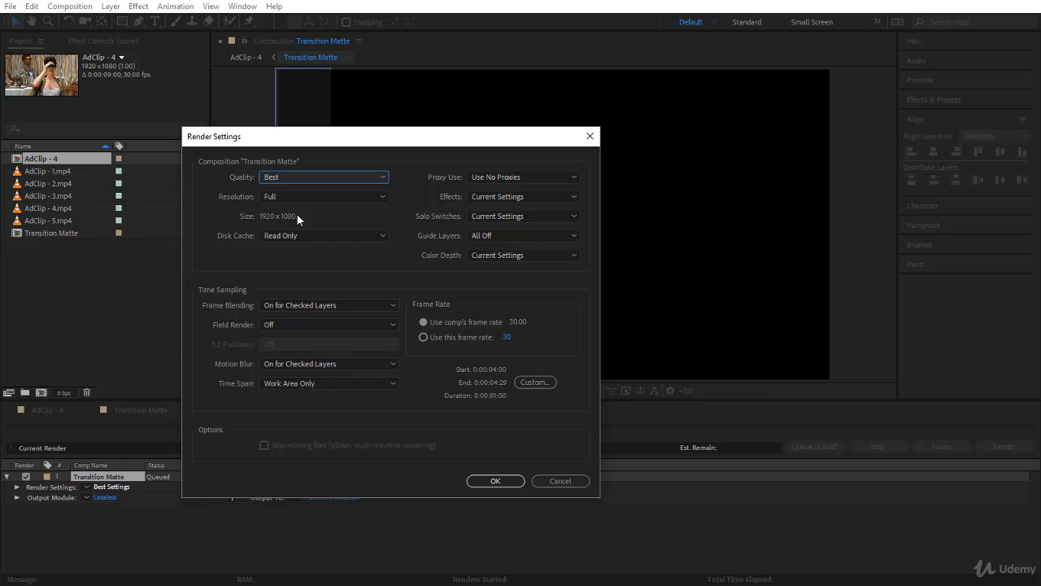
{"action": "left_click", "coordinate": [500, 481]}
Set the output module to AVI format with RGB + Alpha channels and check its format options.
{"action": "left_click", "coordinate": [104, 499]}
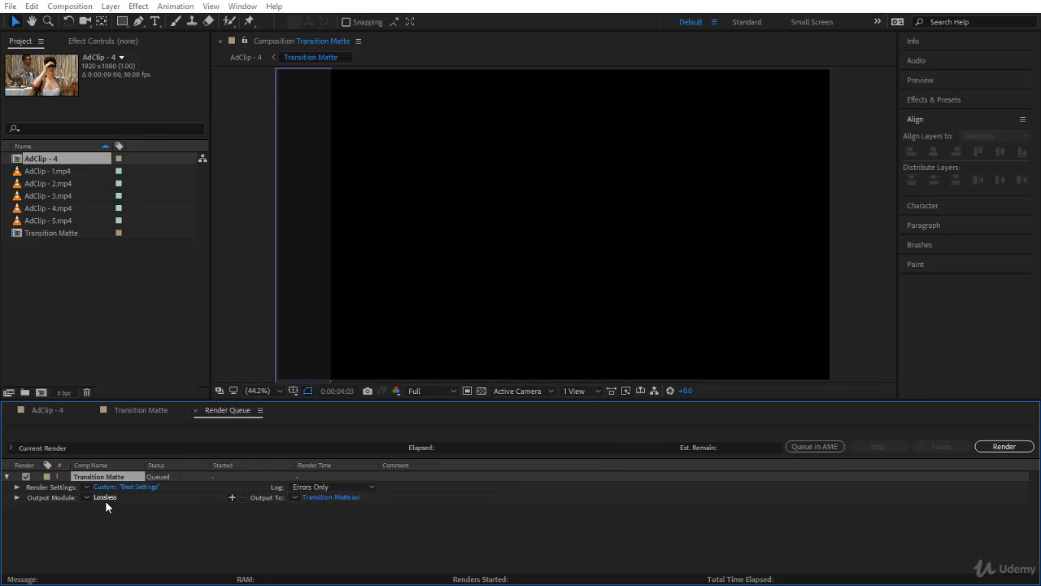
{"action": "left_click_drag", "start_coordinate": [587, 81], "coordinate": [427, 86]}
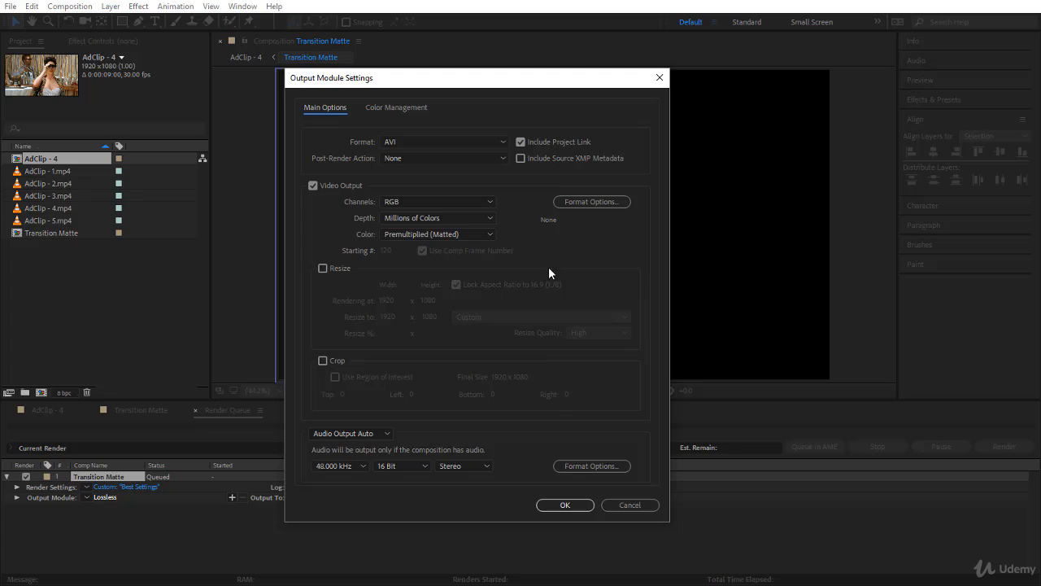
{"action": "left_click", "coordinate": [407, 144]}
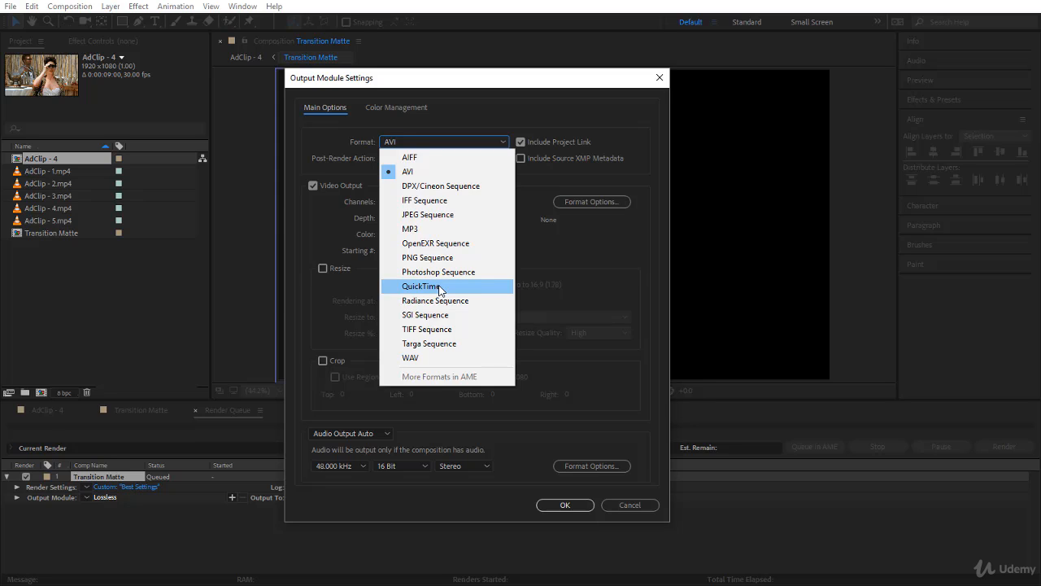
{"action": "left_click", "coordinate": [453, 173]}
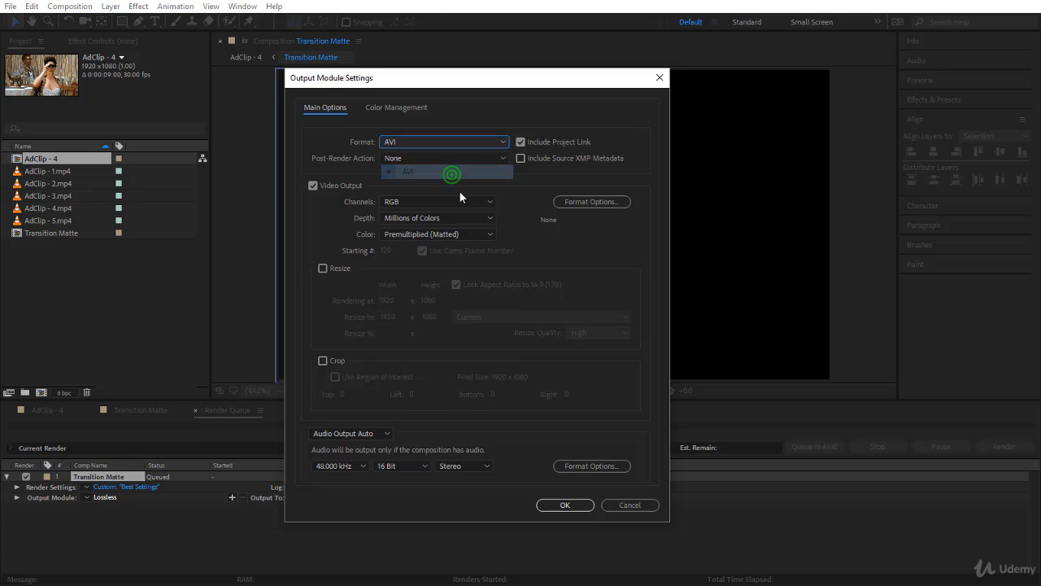
{"action": "left_click", "coordinate": [396, 205]}
{"action": "left_click", "coordinate": [410, 244]}
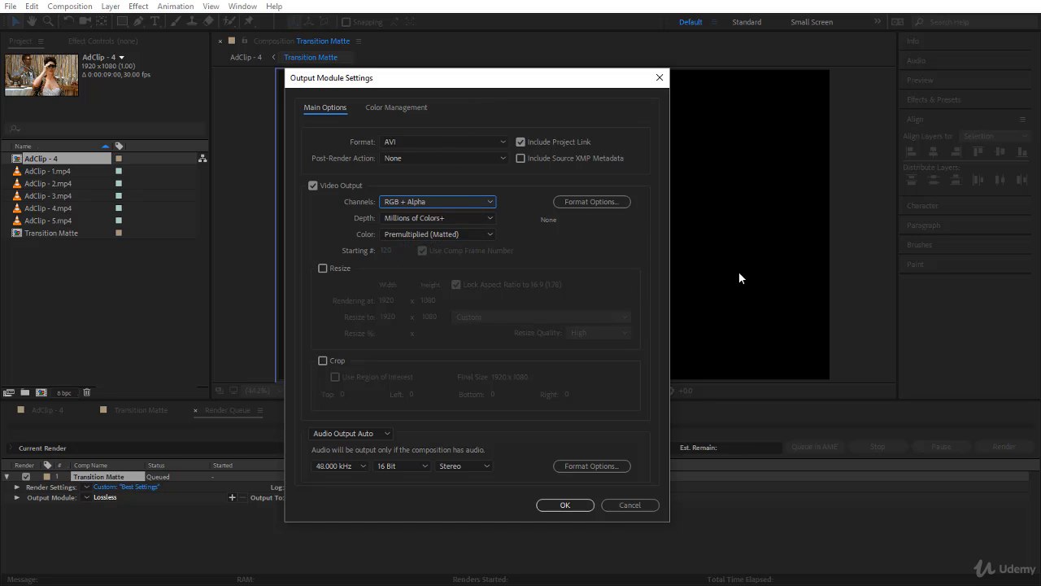
{"action": "left_click", "coordinate": [585, 204]}
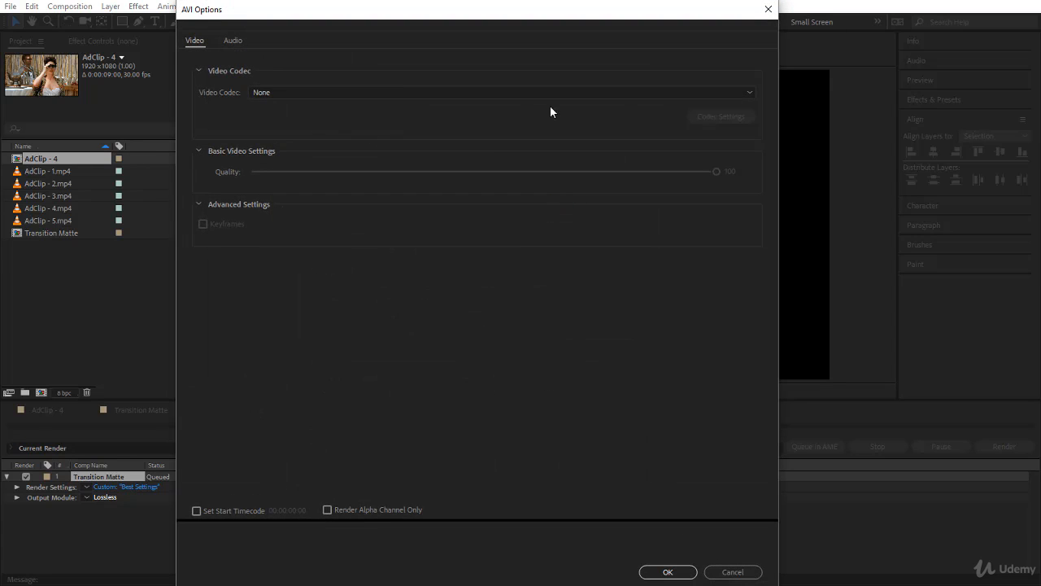
{"action": "left_click", "coordinate": [771, 9]}
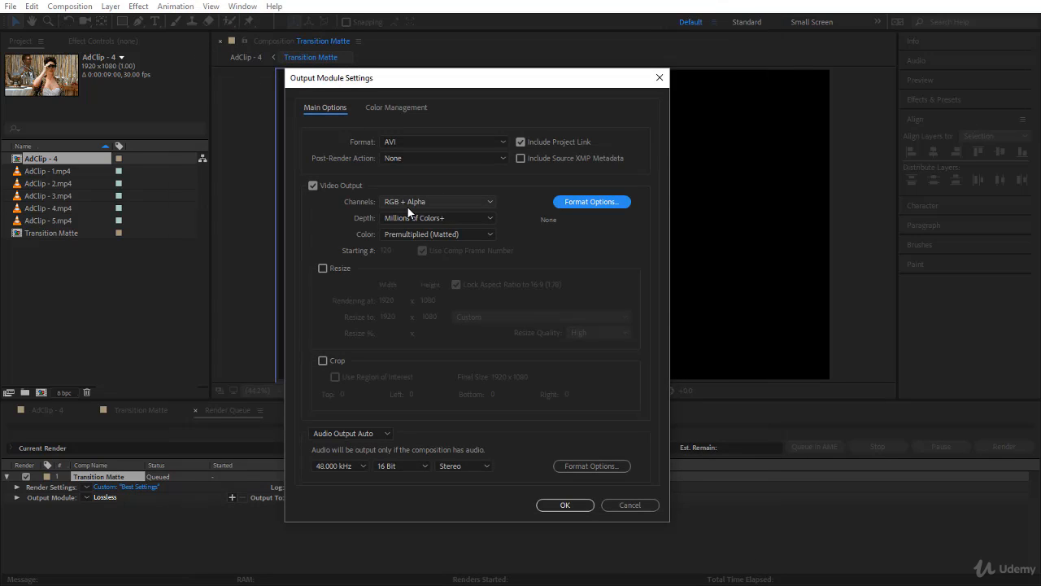
Try QuickTime format with the JPEG 2000 codec and RGB + Alpha, then switch back to AVI.
{"action": "left_click", "coordinate": [424, 142]}
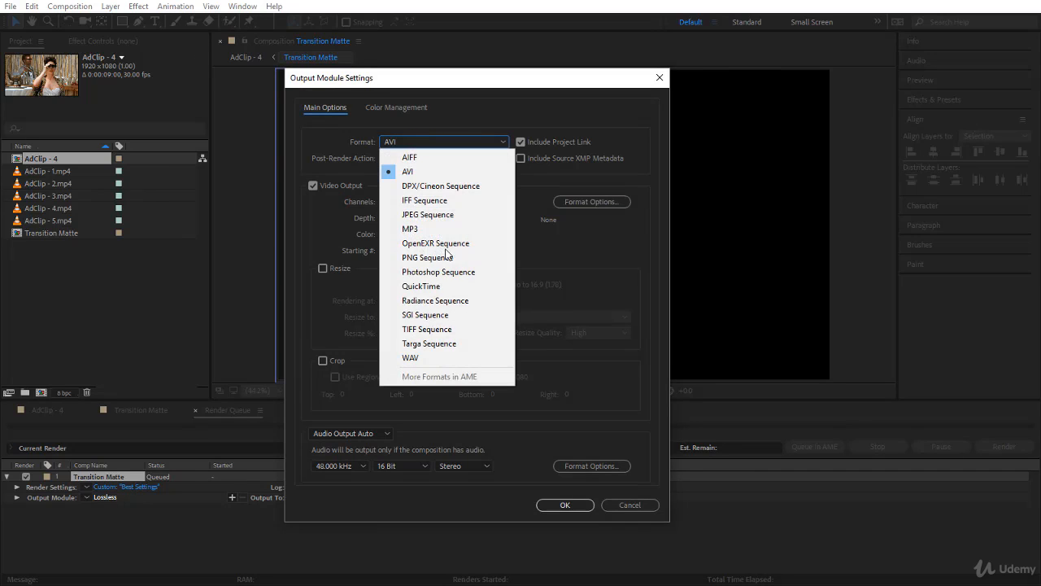
{"action": "left_click", "coordinate": [444, 289]}
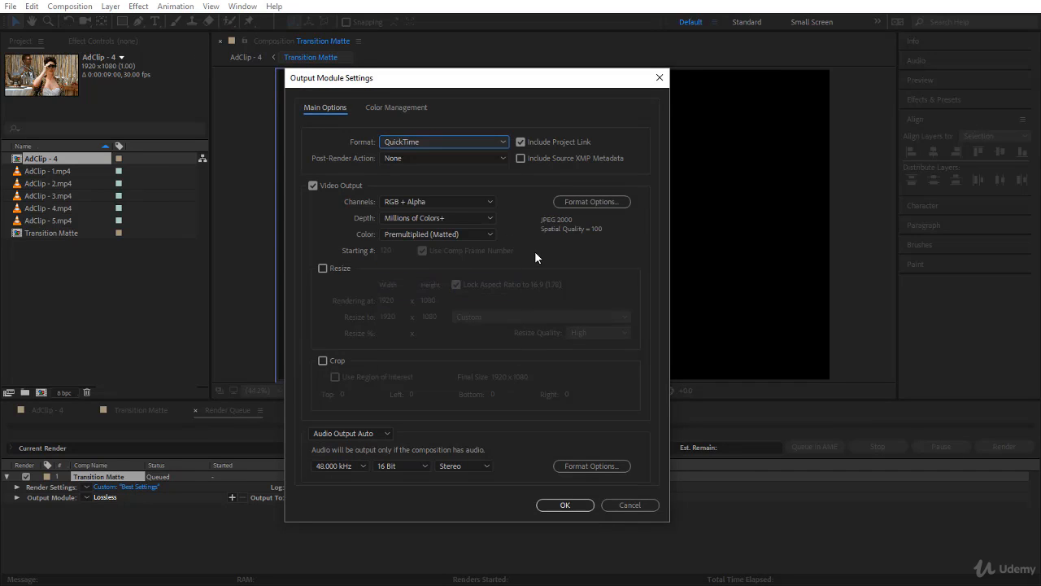
{"action": "left_click", "coordinate": [598, 202]}
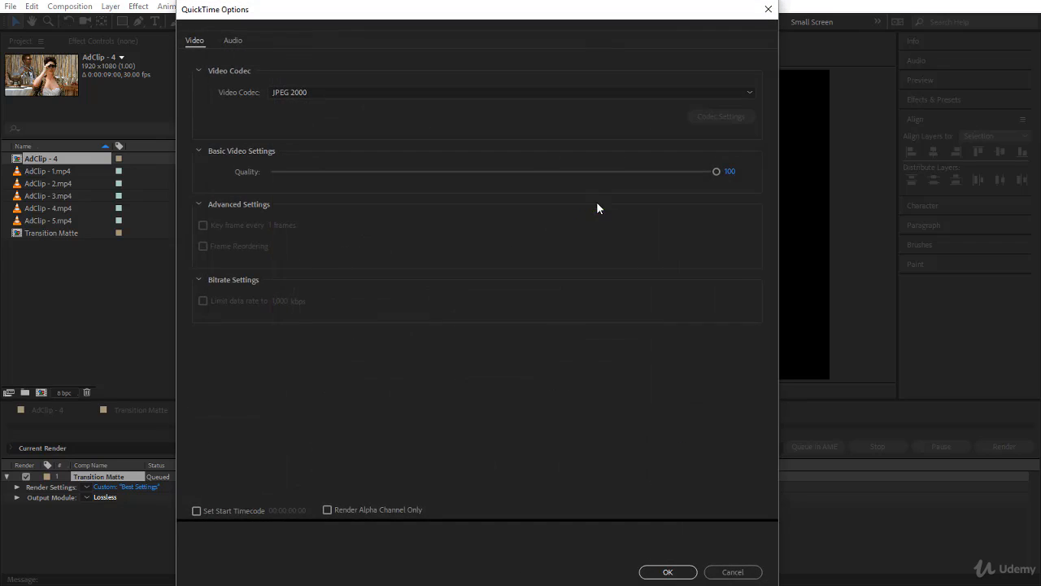
{"action": "left_click", "coordinate": [406, 92]}
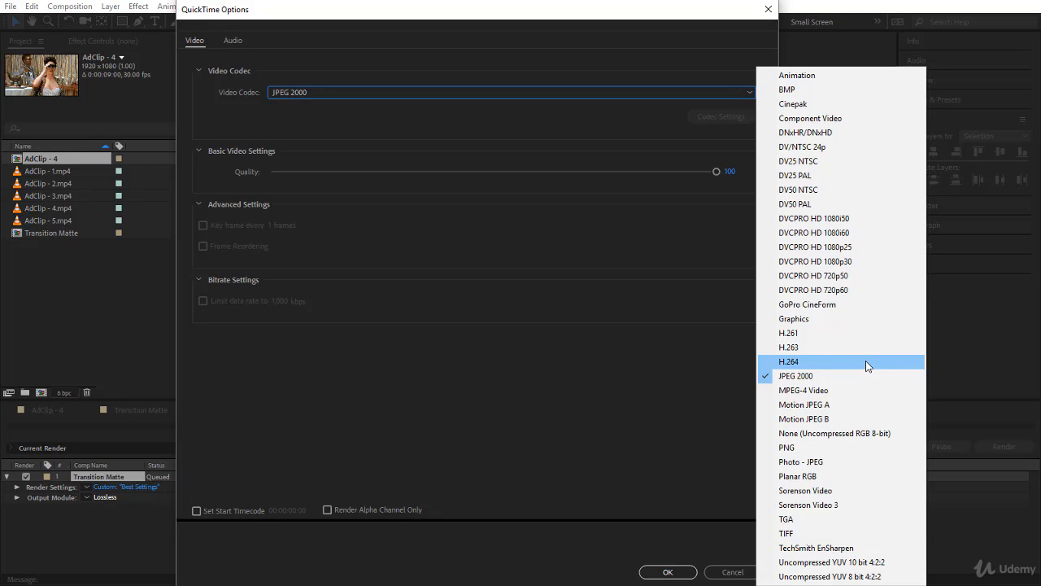
{"action": "left_click", "coordinate": [827, 380]}
{"action": "left_click", "coordinate": [670, 571]}
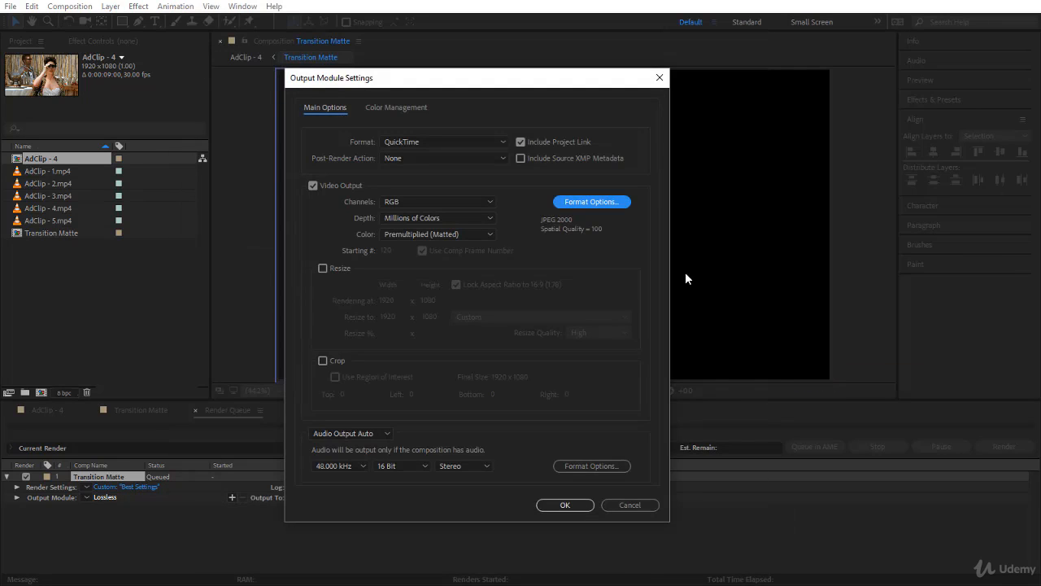
{"action": "left_click", "coordinate": [424, 206]}
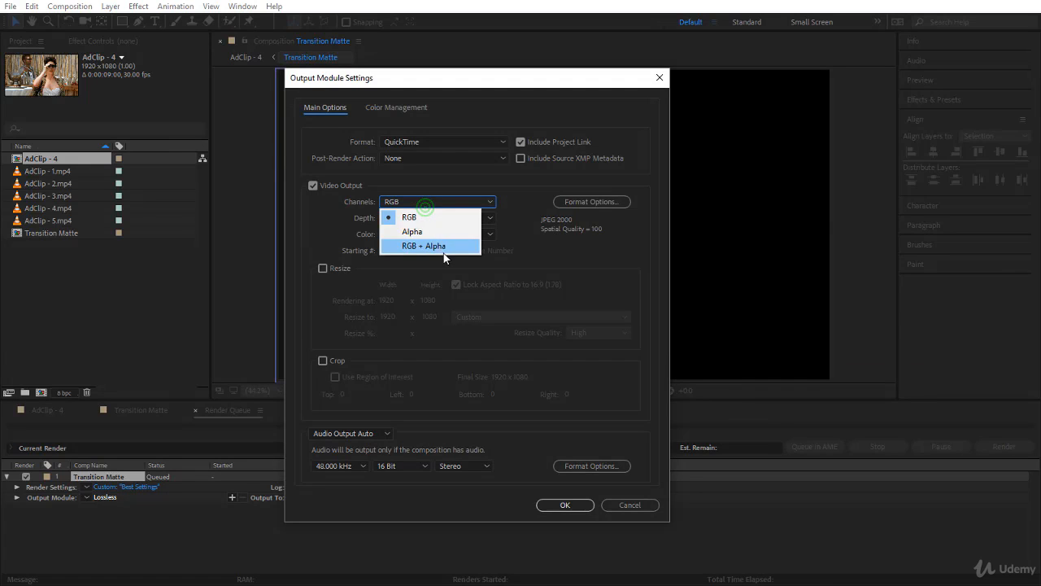
{"action": "left_click", "coordinate": [440, 246]}
{"action": "left_click", "coordinate": [457, 144]}
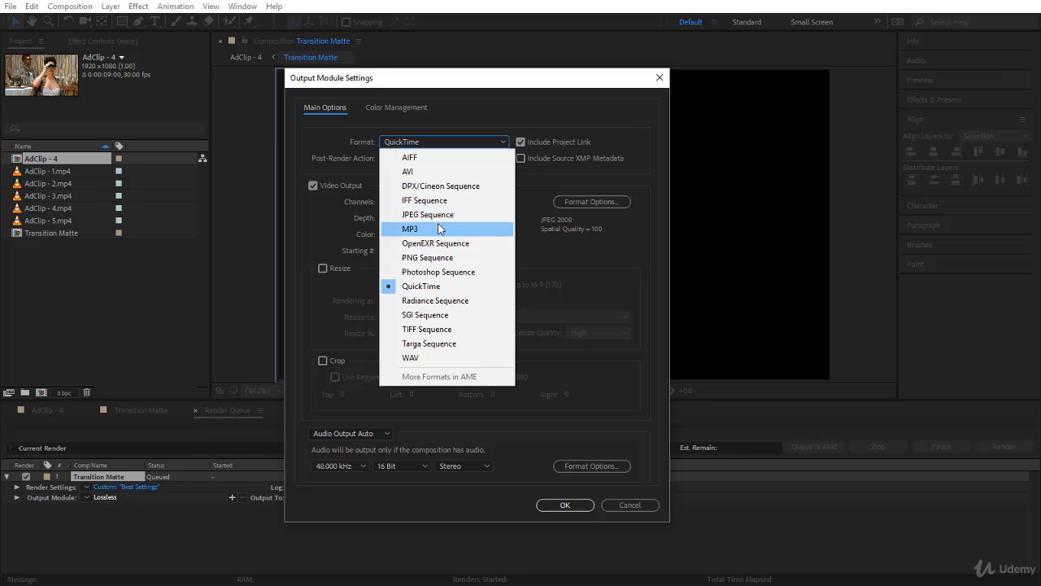
{"action": "left_click", "coordinate": [431, 172]}
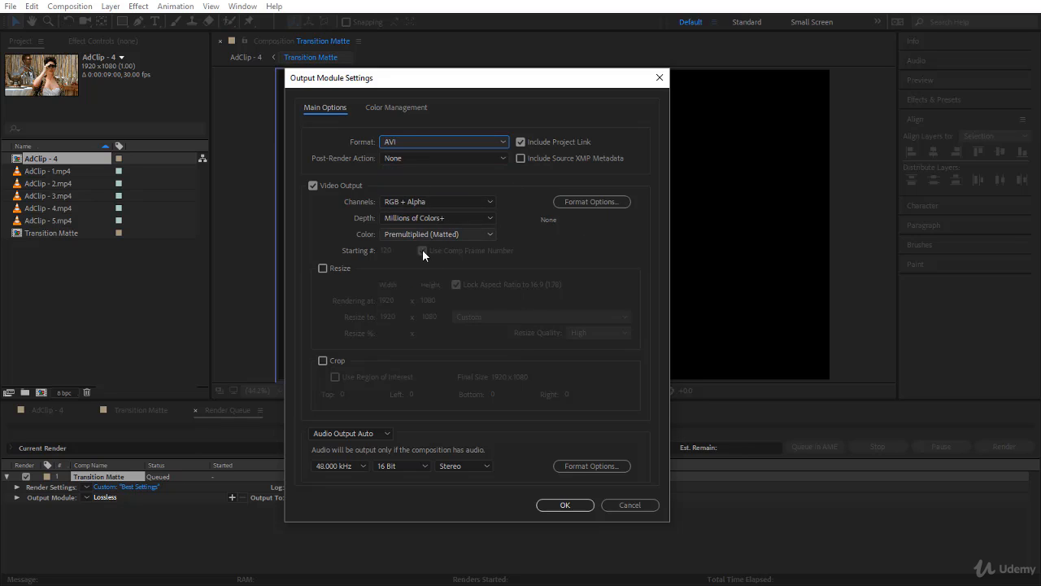
Save the output as Transition Matte.avi and render the queue.
{"action": "left_click", "coordinate": [564, 505]}
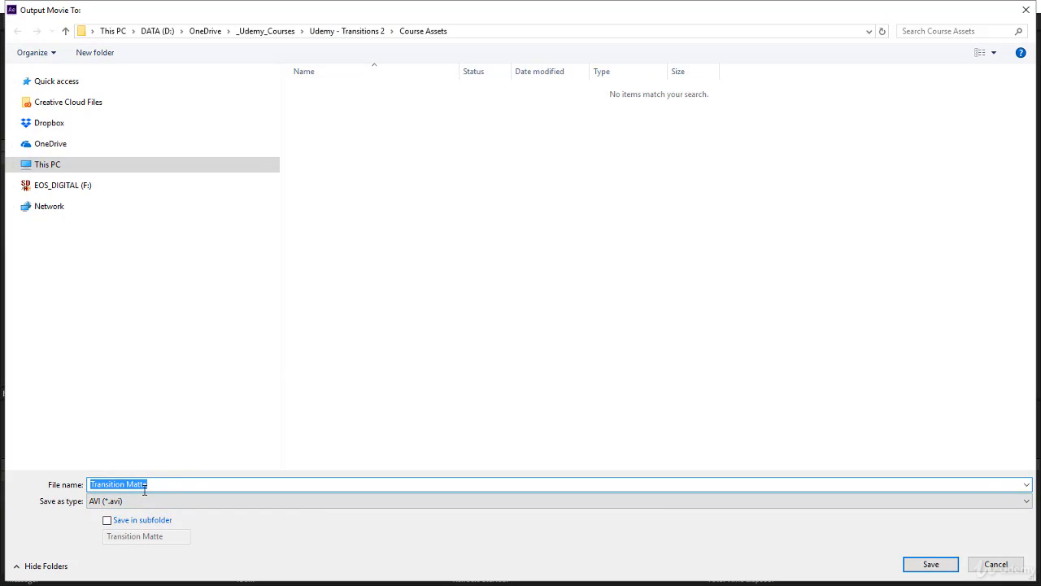
{"action": "left_click", "coordinate": [933, 563]}
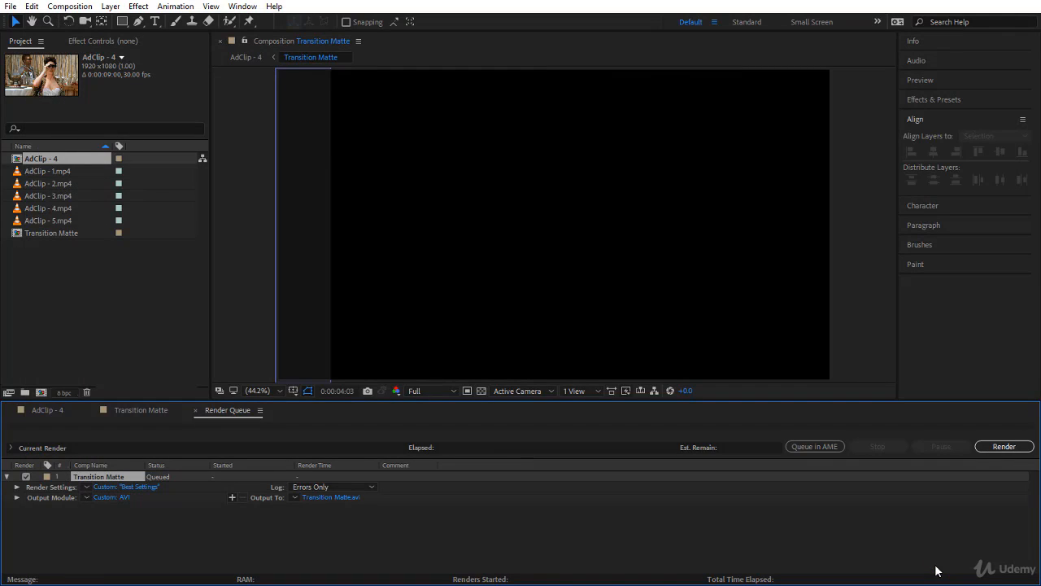
{"action": "left_click", "coordinate": [1003, 446]}
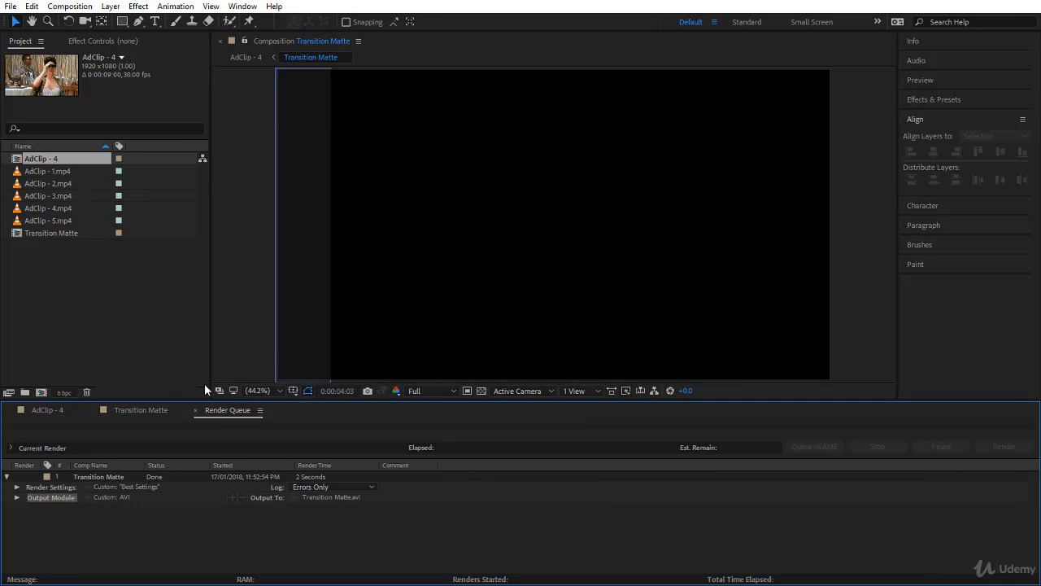
Return to the AdClip - 4 composition and import the rendered Transition Matte AVI file into the project.
{"action": "left_click", "coordinate": [62, 409]}
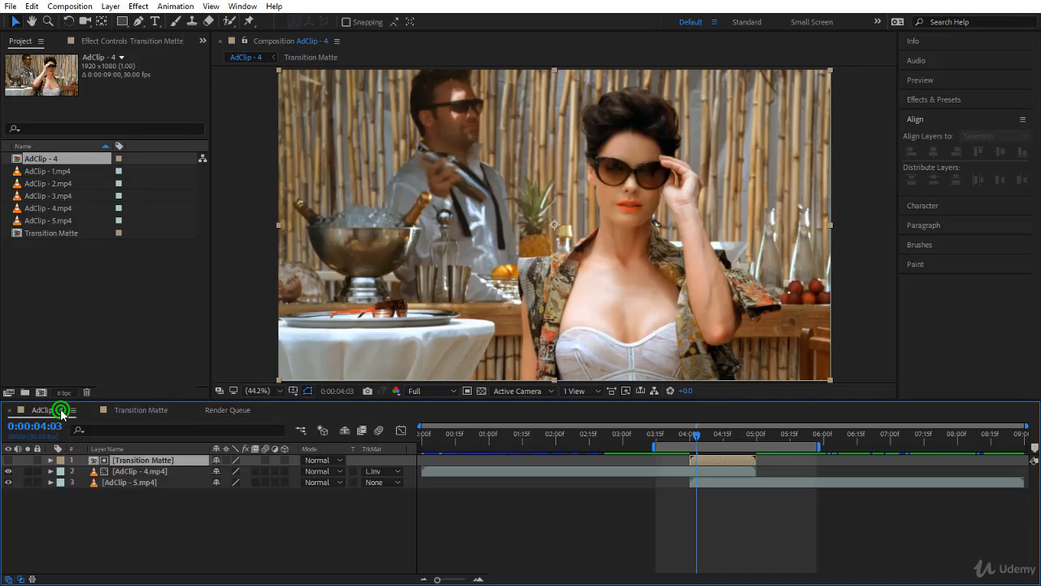
{"action": "left_click", "coordinate": [743, 460]}
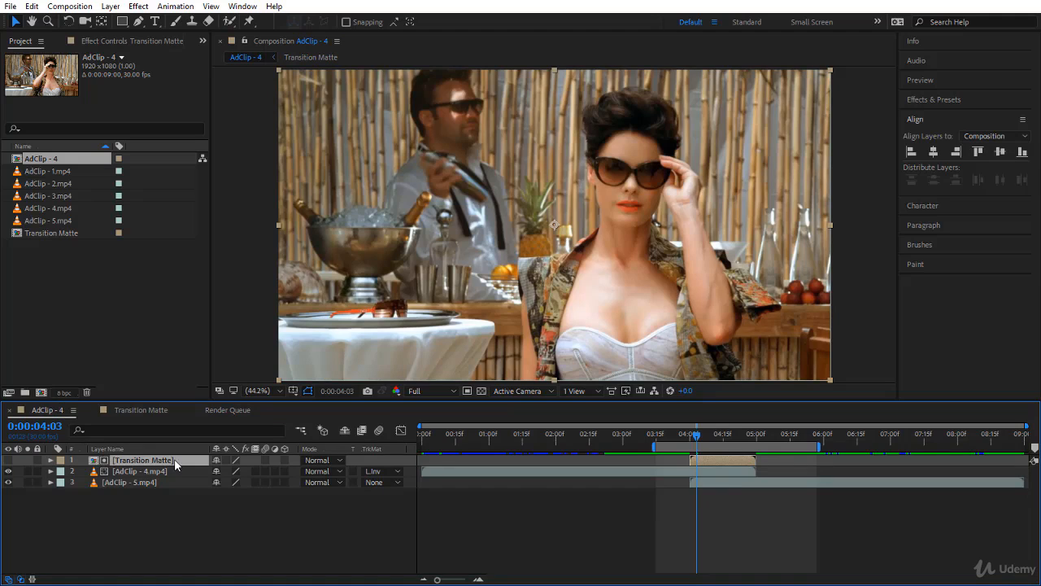
{"action": "right_click", "coordinate": [81, 293]}
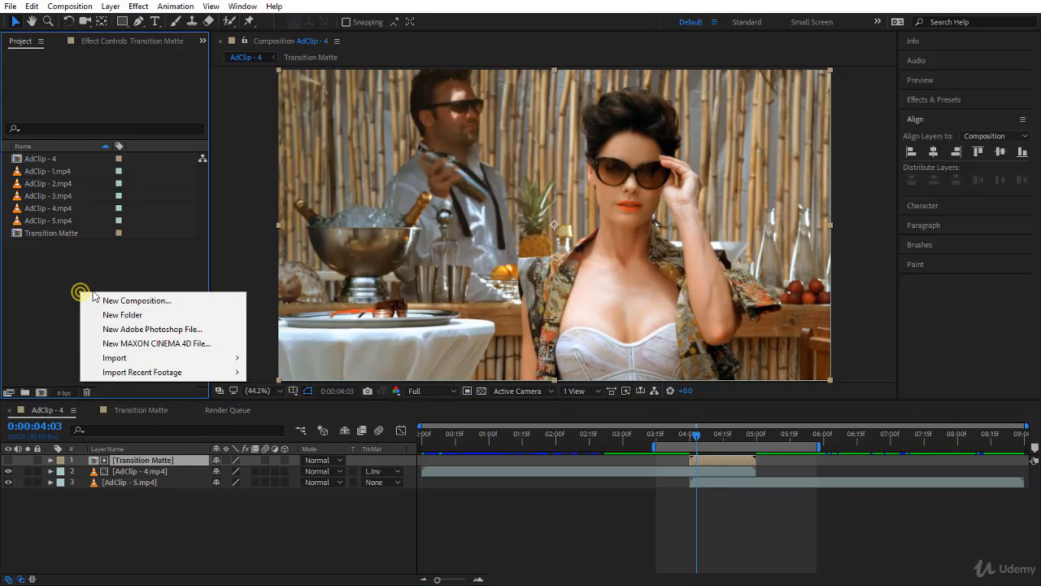
{"action": "left_click", "coordinate": [121, 357]}
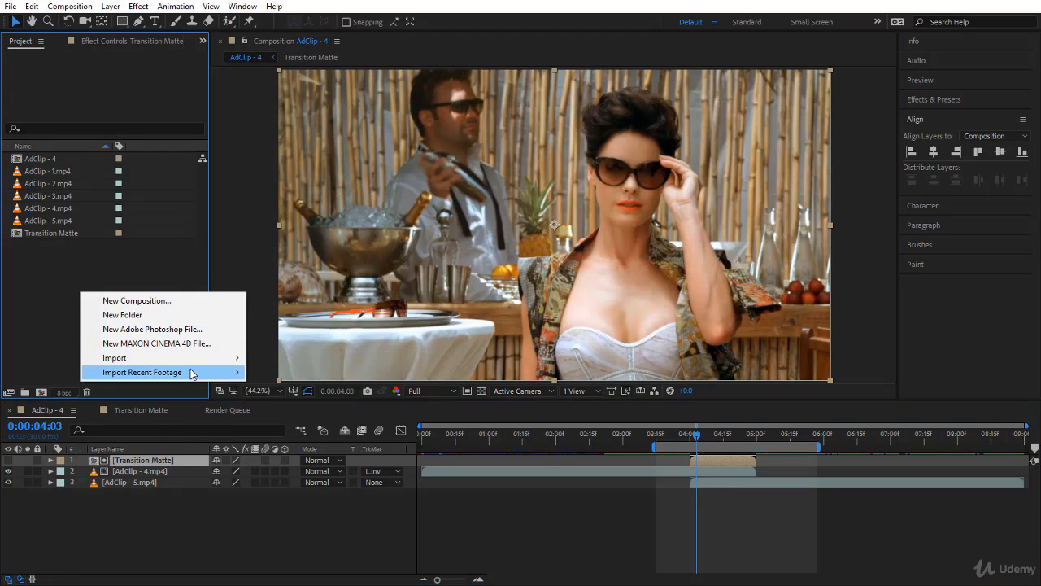
{"action": "left_click", "coordinate": [258, 357]}
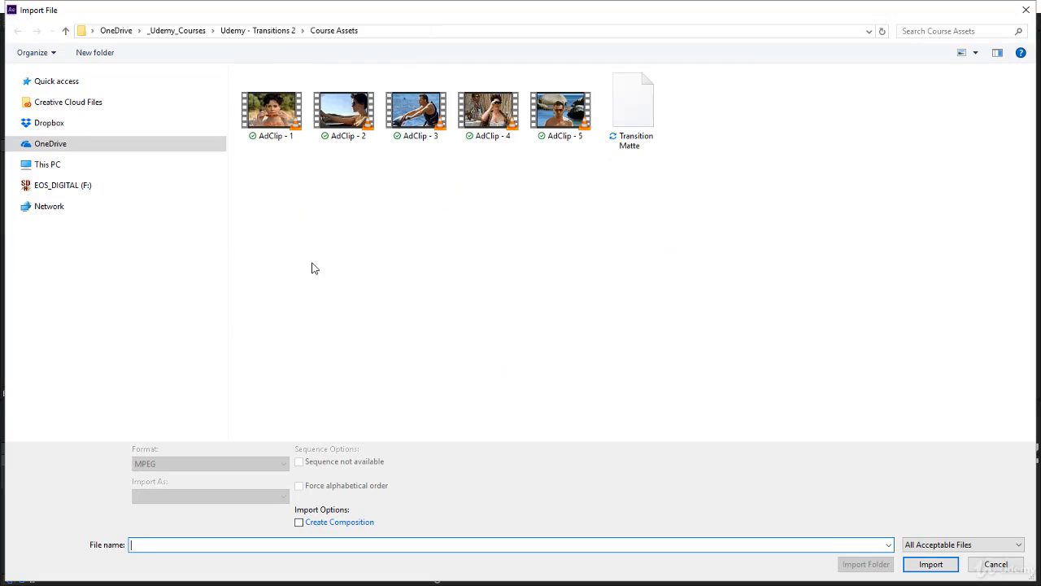
{"action": "left_click", "coordinate": [633, 140]}
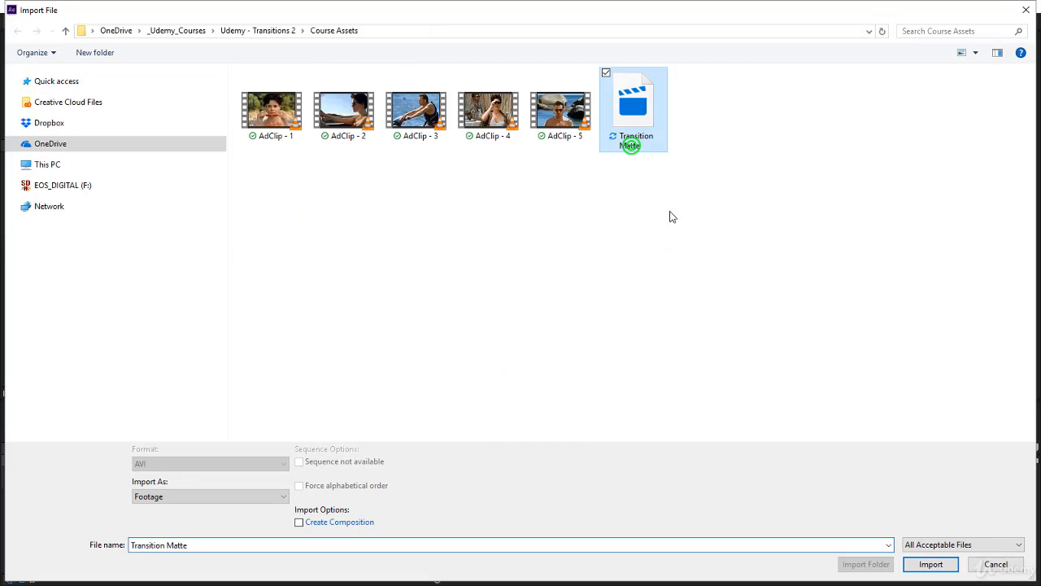
{"action": "left_click", "coordinate": [927, 564]}
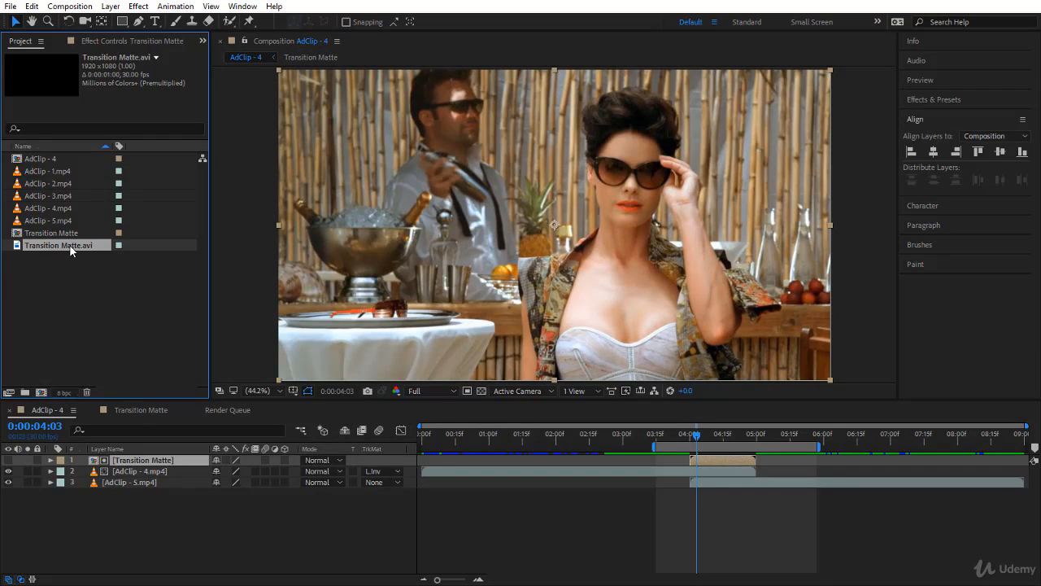
Replace the Transition Matte pre-comp layer in the timeline with the imported Transition Matte.avi footage.
{"action": "left_click", "coordinate": [178, 520]}
{"action": "left_click", "coordinate": [152, 460]}
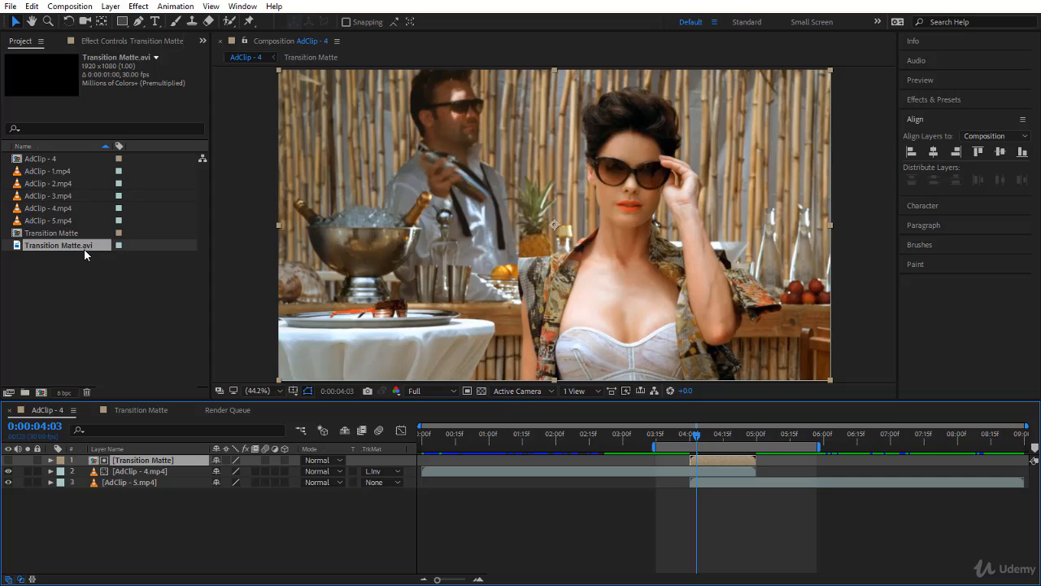
{"action": "left_click", "coordinate": [84, 249]}
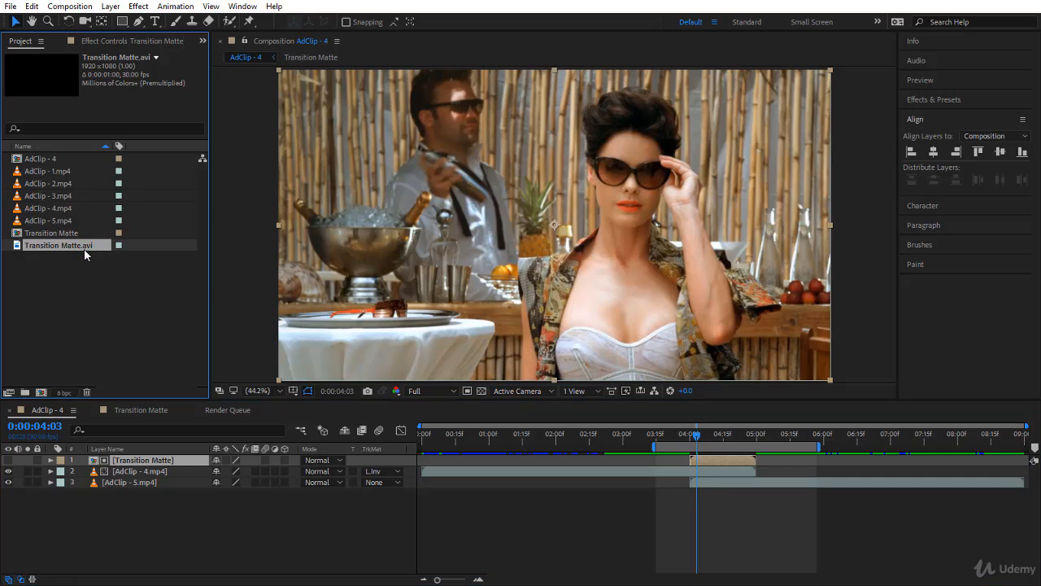
{"action": "left_click_drag", "start_coordinate": [84, 248], "coordinate": [157, 468]}
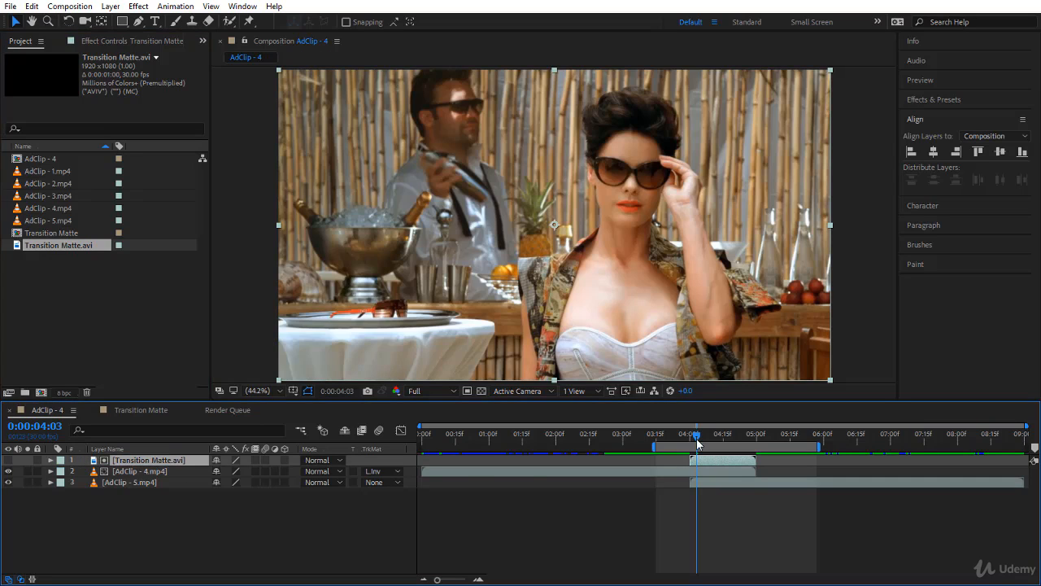
Move the playhead to about 0:00:03:27 and preview the transition with the rendered matte.
{"action": "left_click_drag", "start_coordinate": [697, 444], "coordinate": [683, 435]}
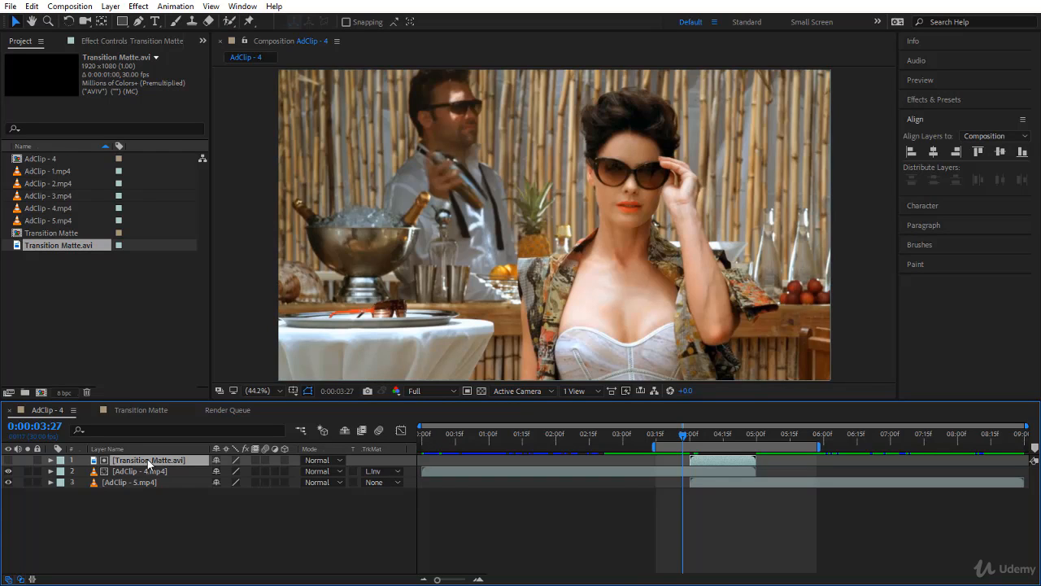
{"action": "key", "text": "space"}
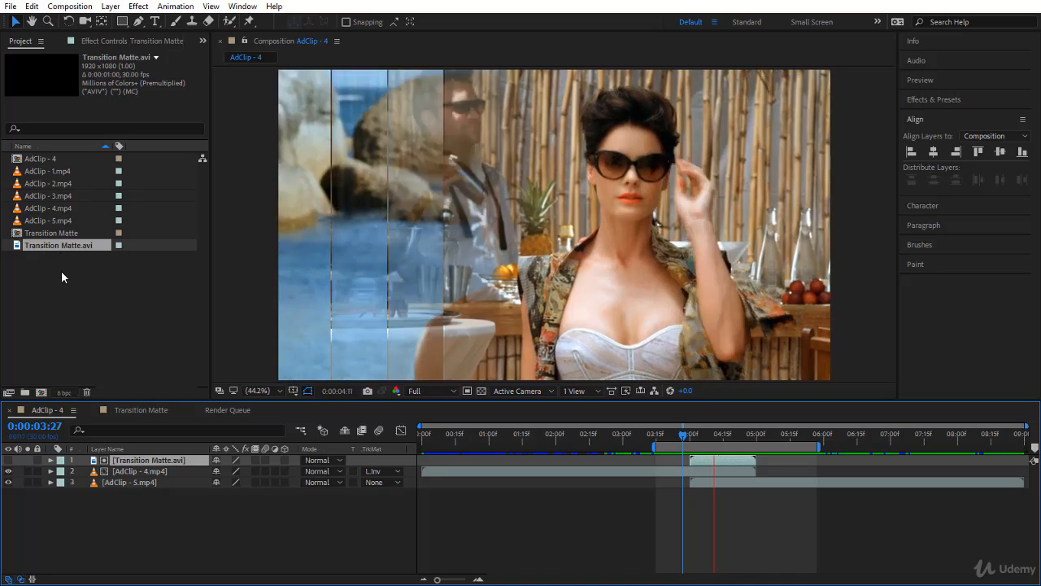
{"action": "key", "text": "space"}
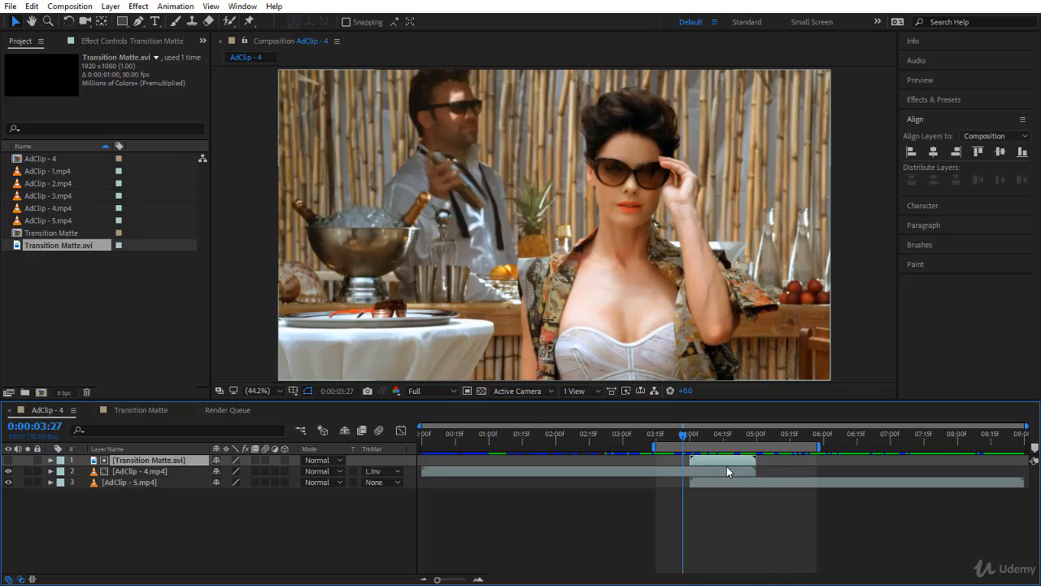